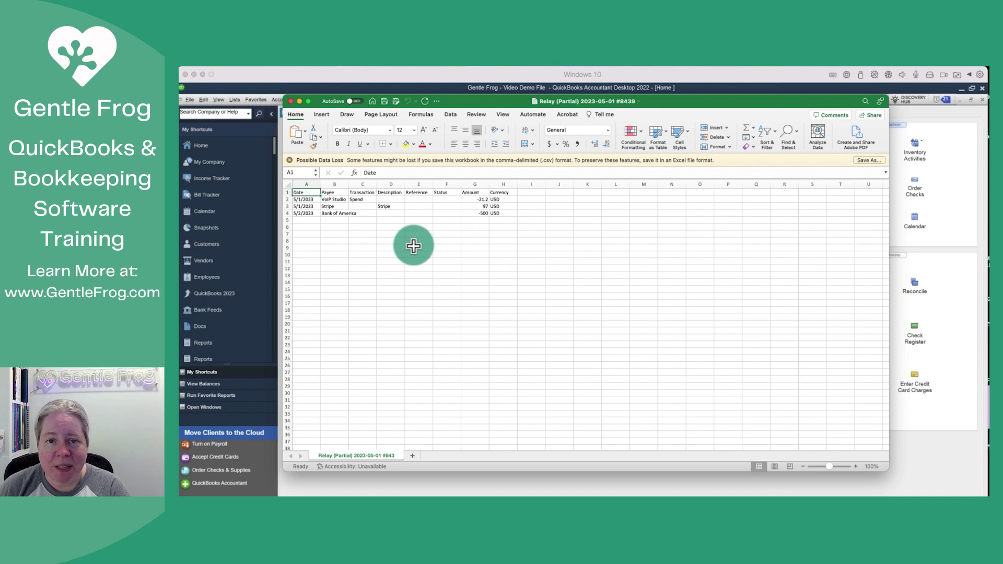
click(290, 102)
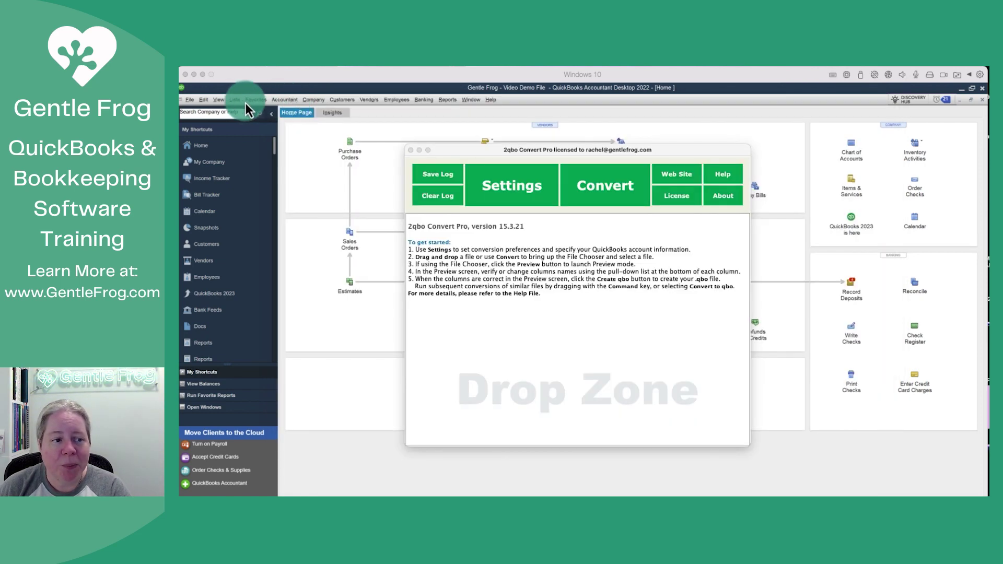
click(190, 100)
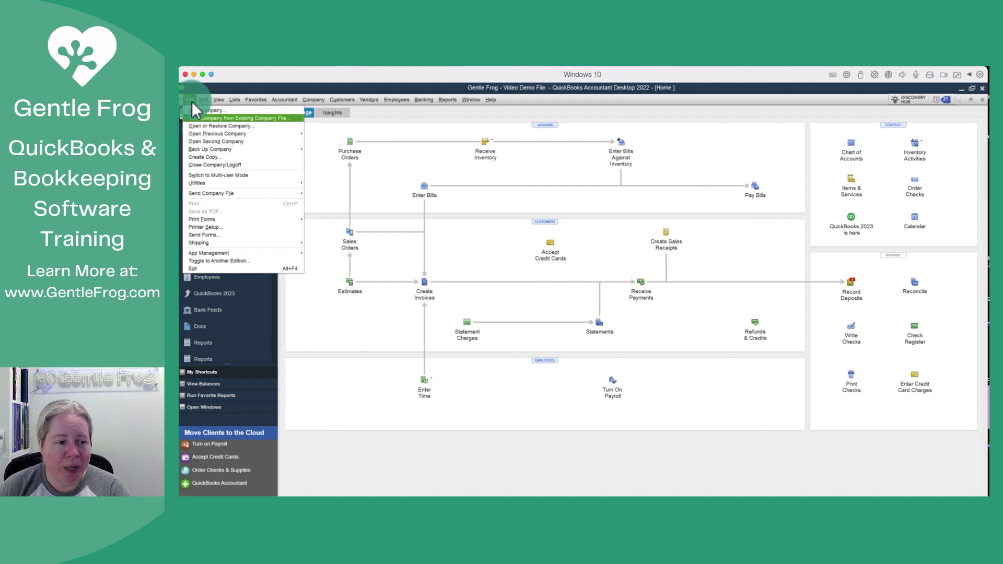
key(u)
key(Right)
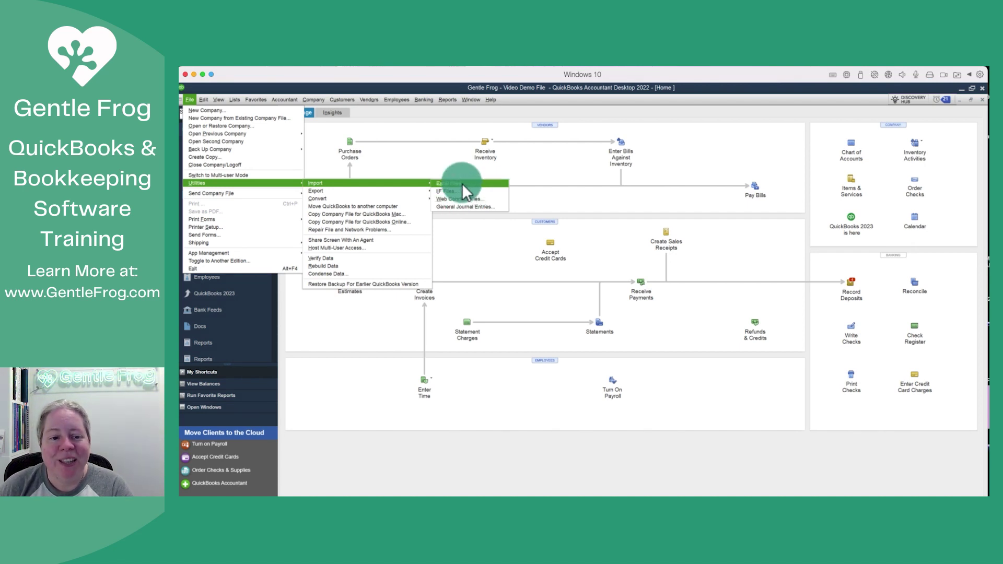
click(462, 184)
click(608, 292)
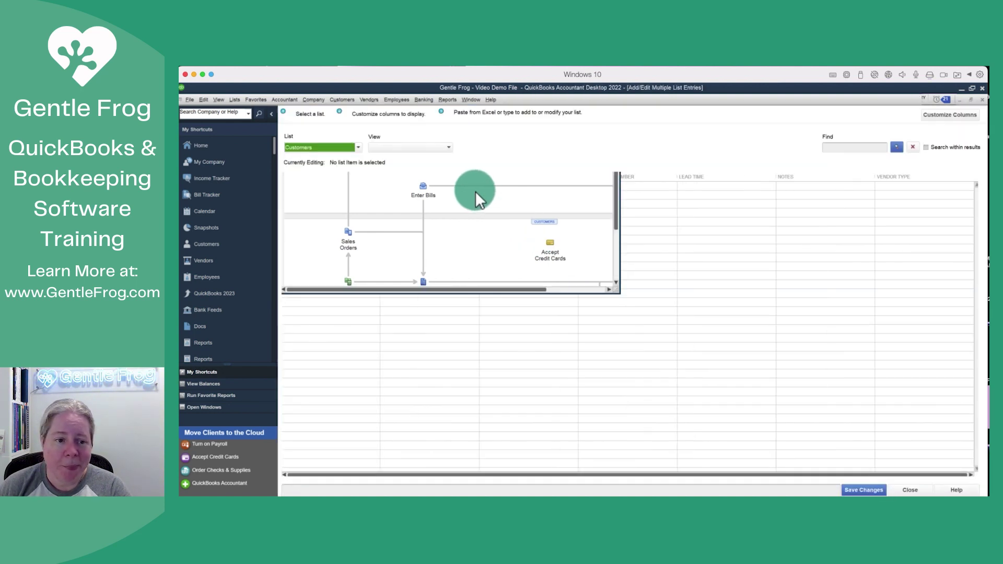
click(353, 150)
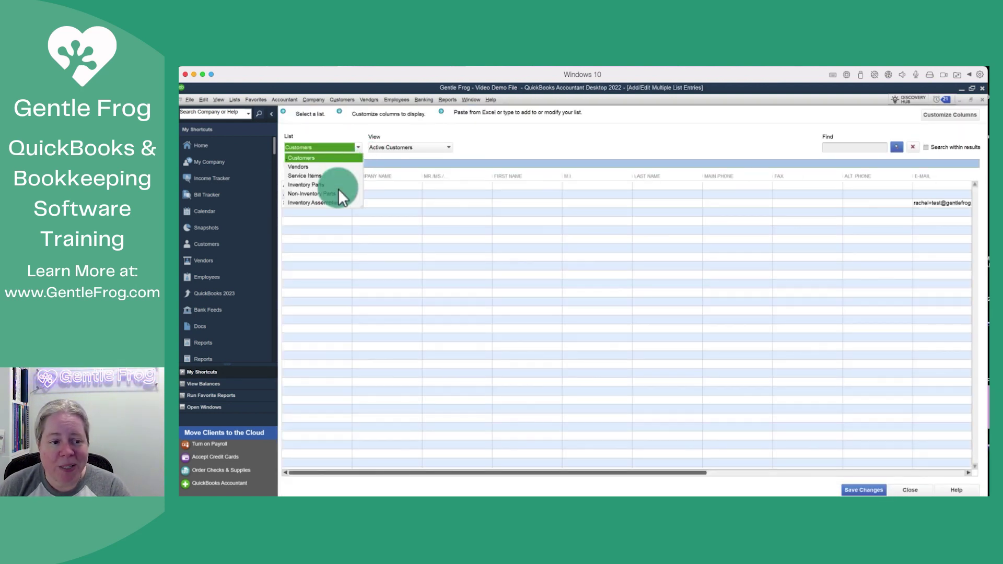
click(465, 167)
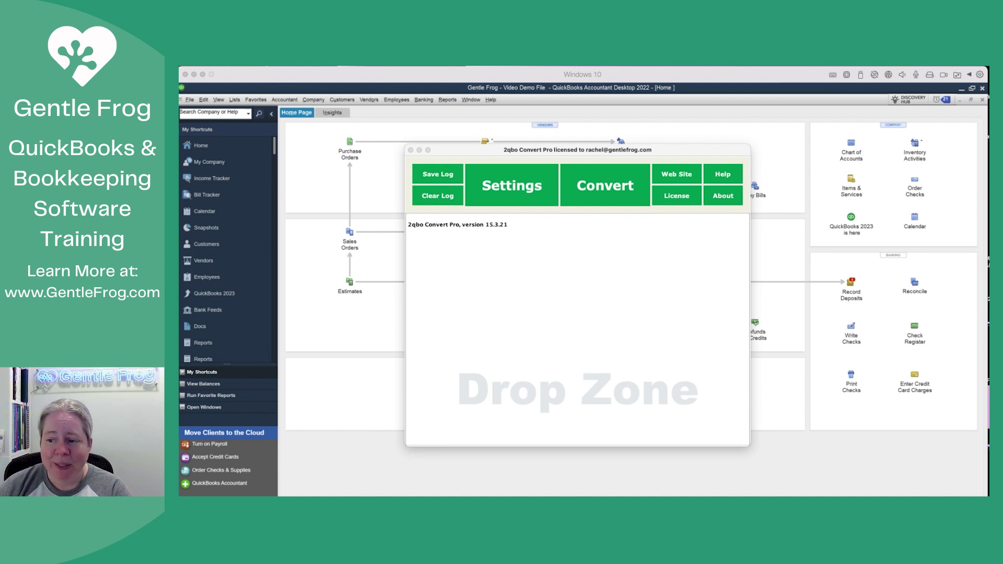
Step: Load the Relay bank CSV into 2qbo Convert Pro, create the .qbo file, and close the converter
drag(992, 276, 560, 323)
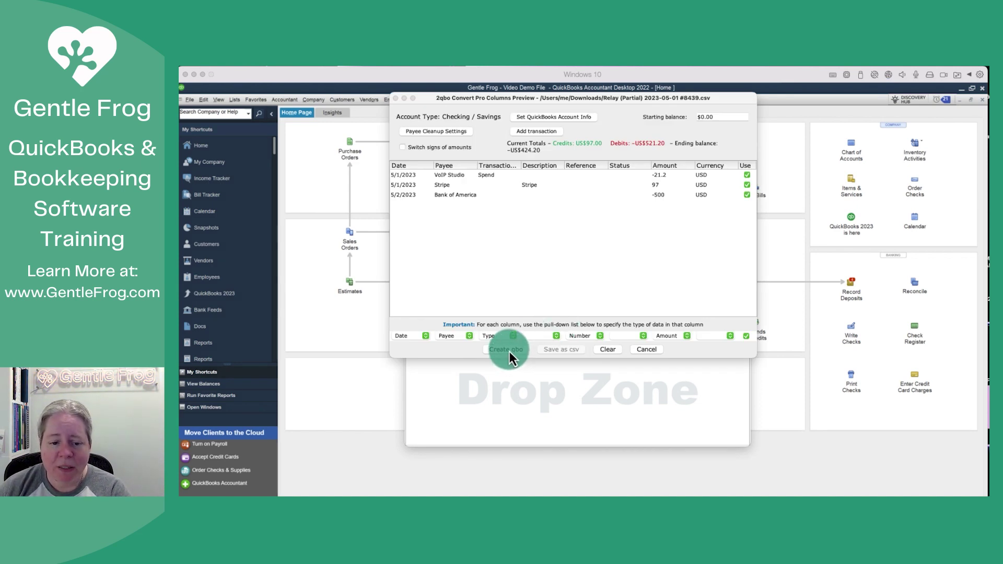
click(506, 350)
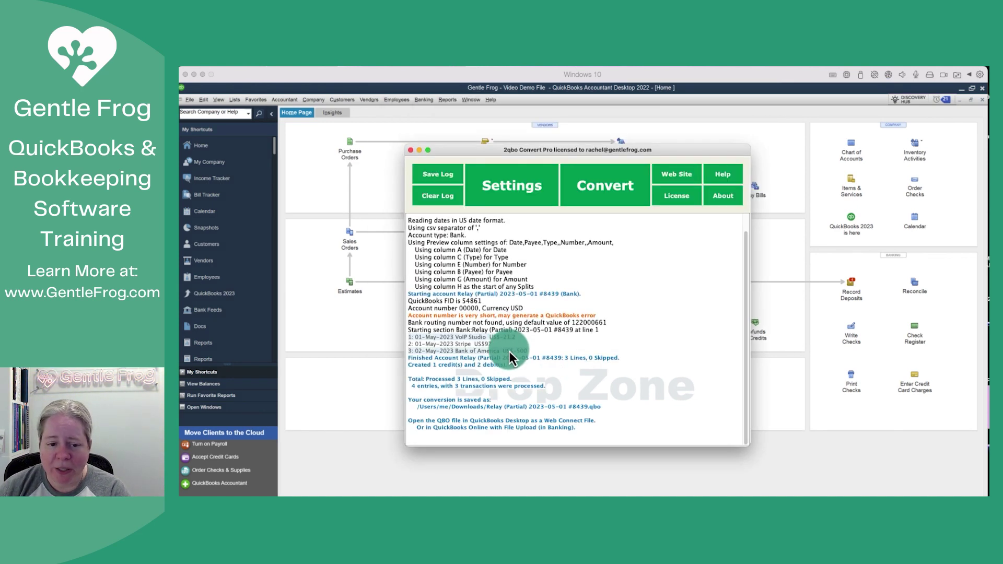
click(410, 151)
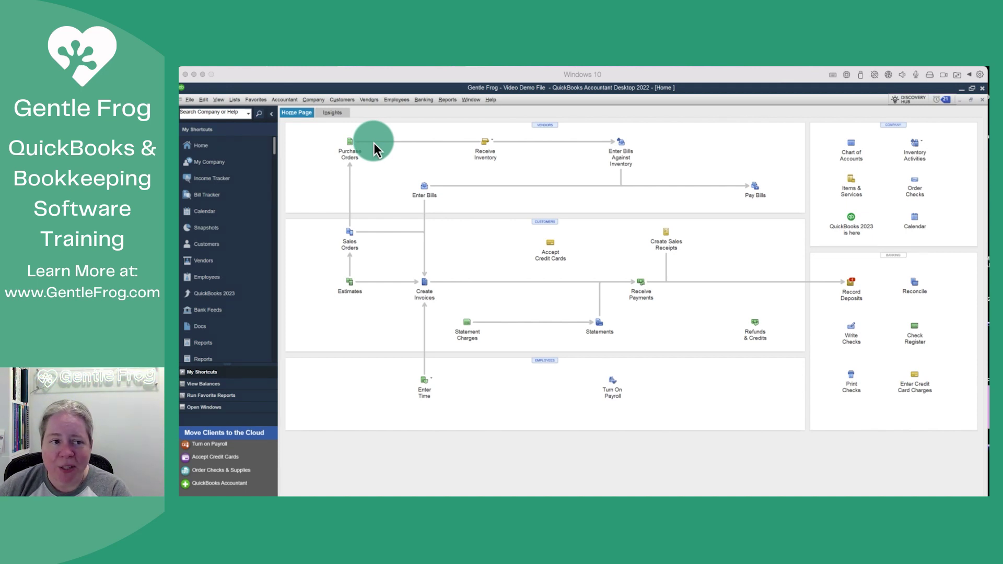
Step: Import the converted Relay .qbo file as a Web Connect file from File > Utilities > Import
click(187, 101)
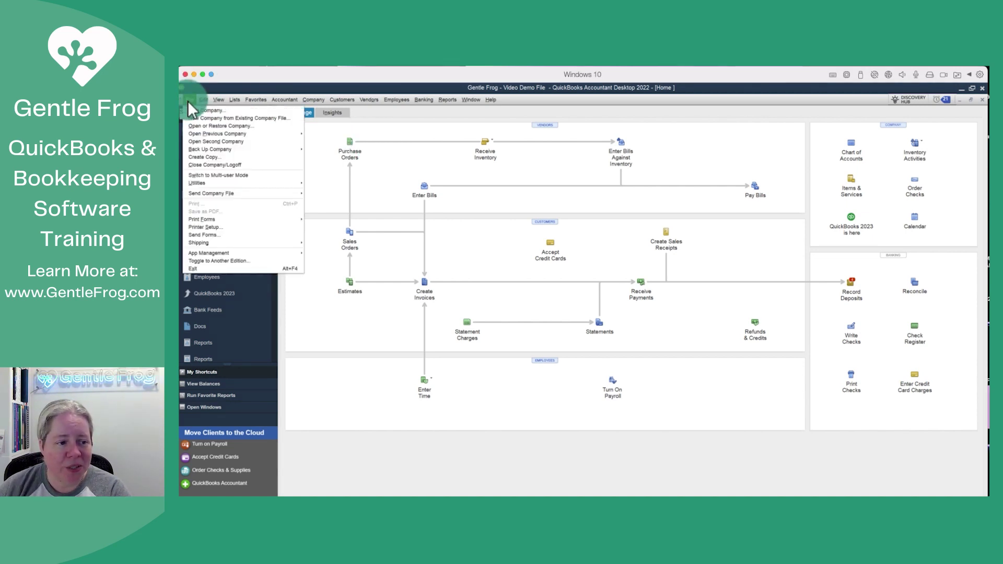
mouse_move(314, 183)
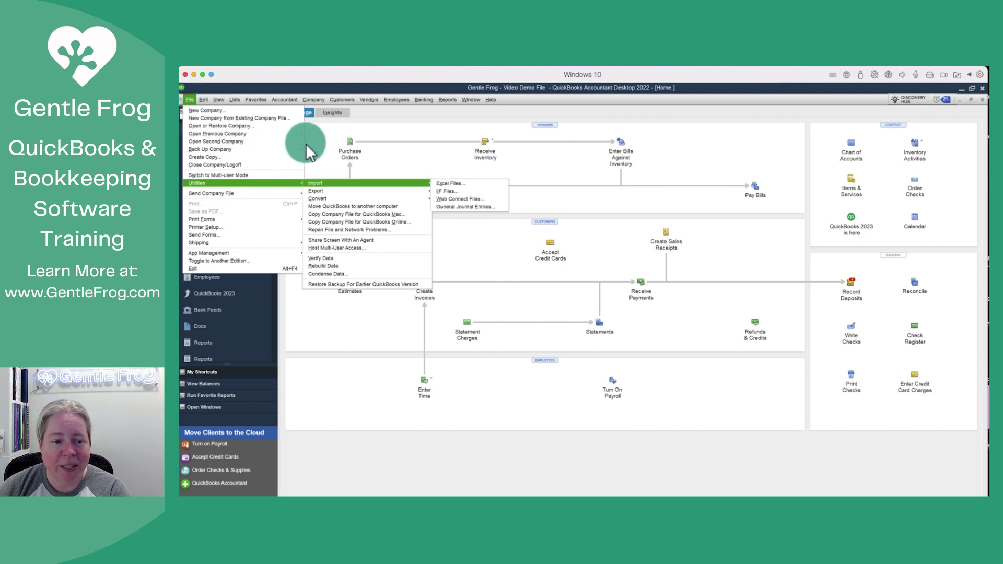
click(465, 200)
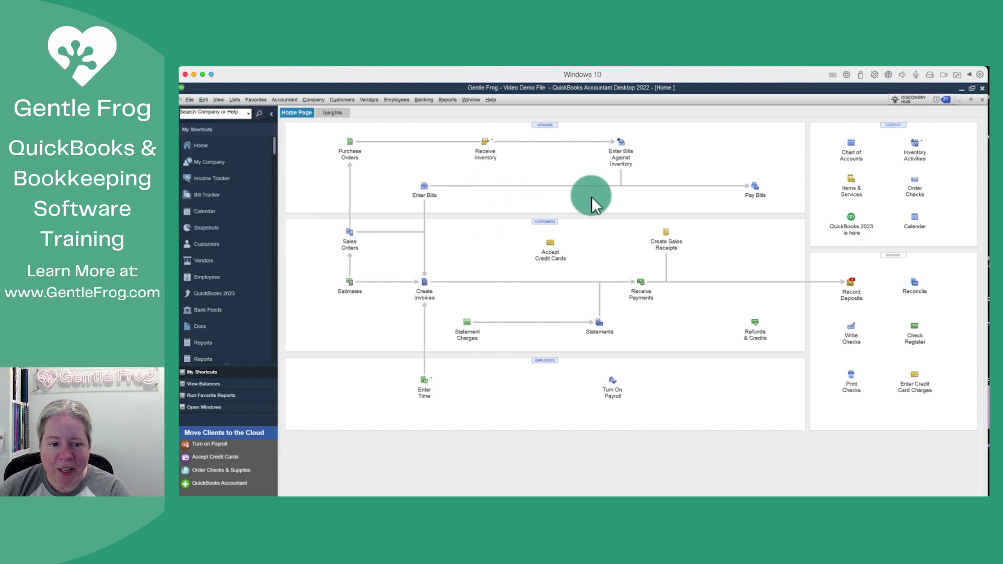
click(292, 180)
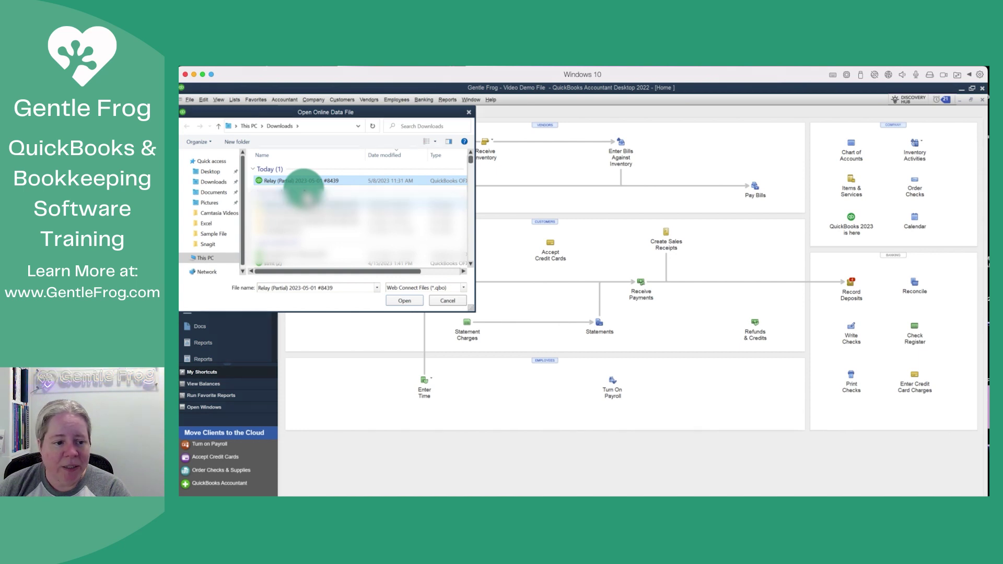
click(406, 301)
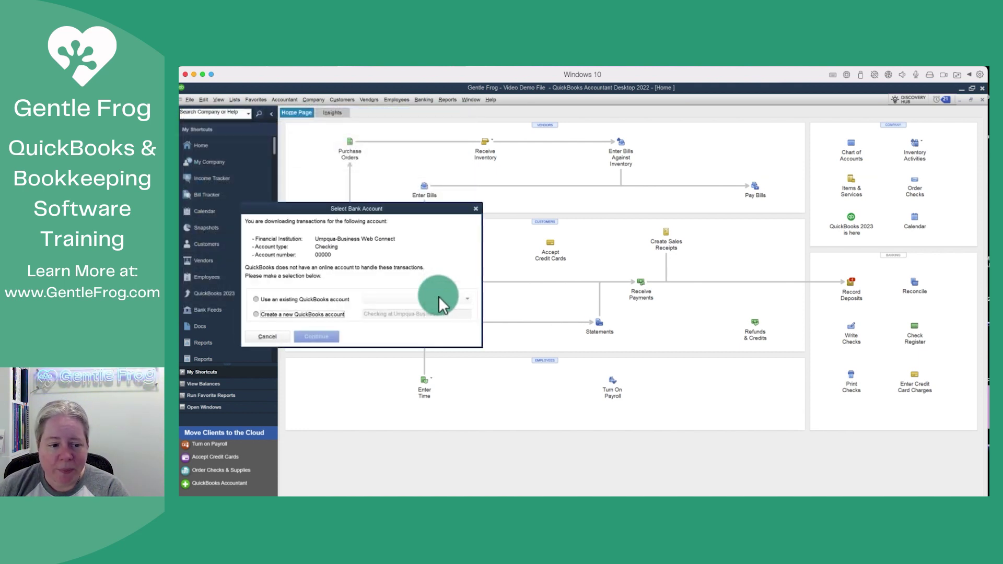
Step: Import the transactions into a new QuickBooks account named 'Relay Demo Checking'
click(310, 313)
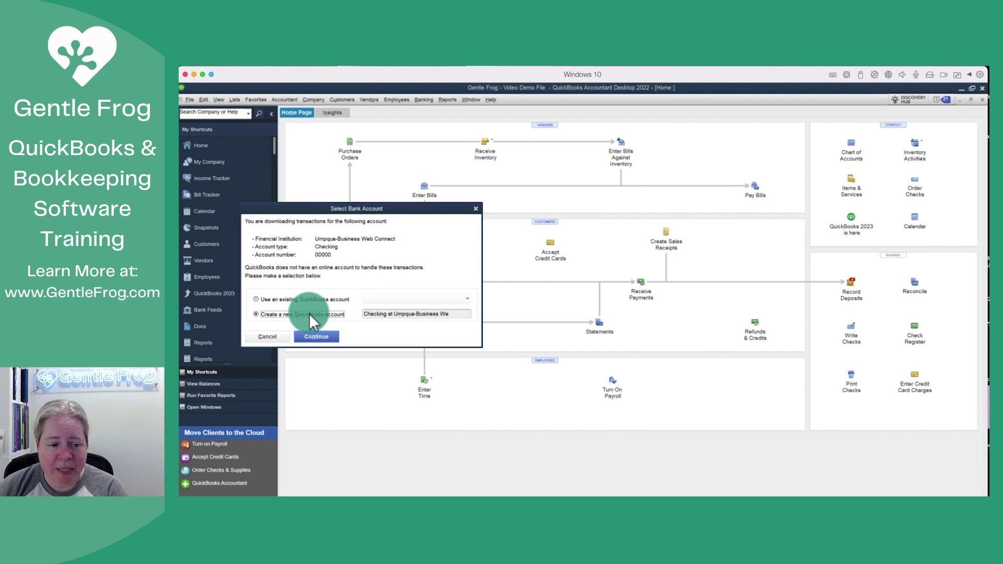
click(327, 298)
click(383, 299)
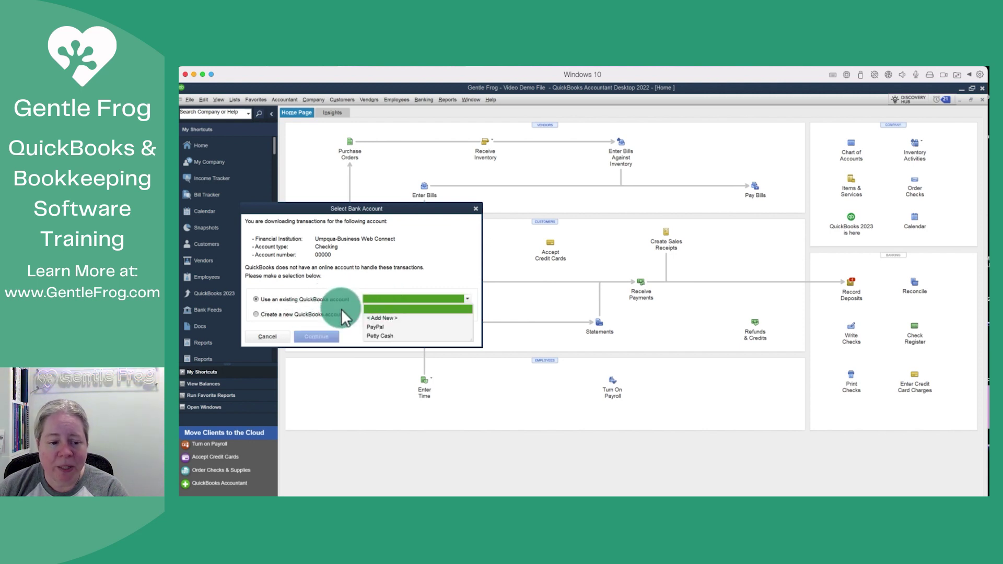
click(308, 315)
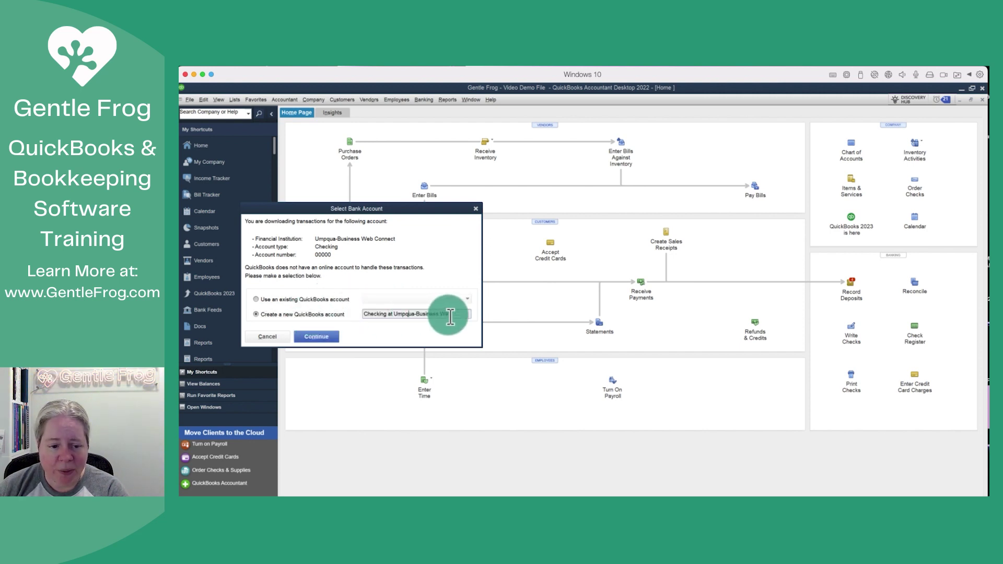
key(BackSpace)
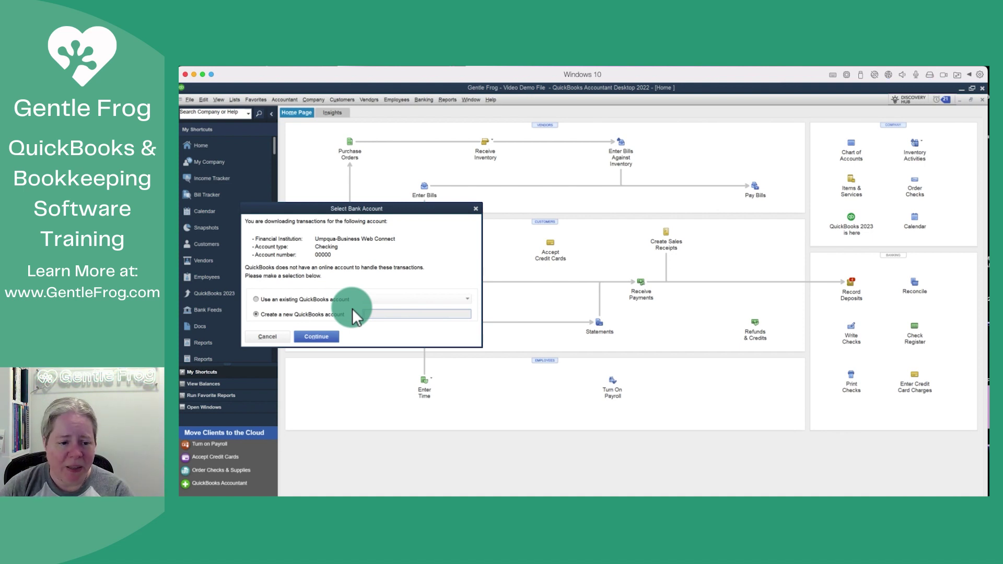
text(Releay)
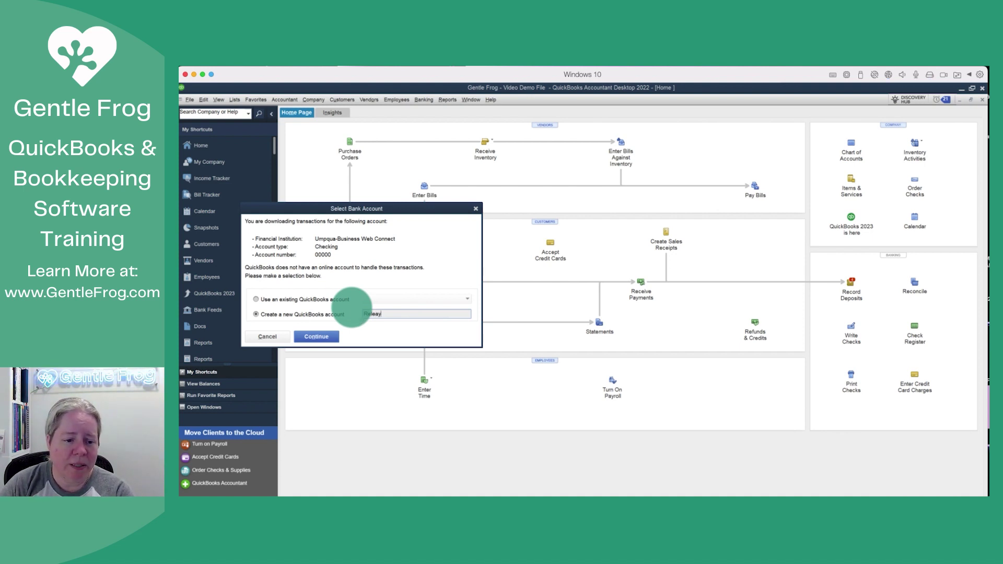
key(BackSpace)
key(BackSpace)
key(BackSpace)
text(ay Demo Checking)
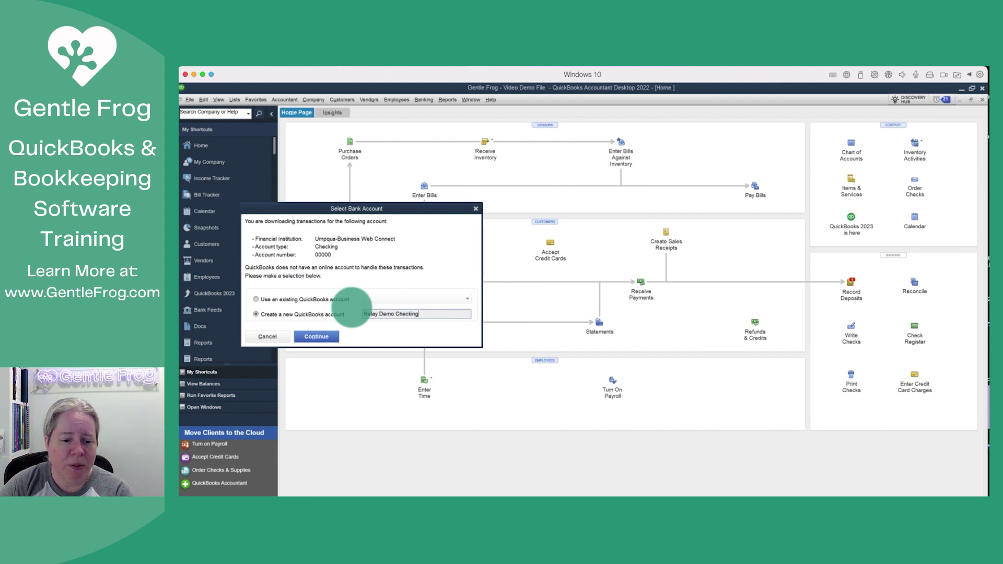
click(315, 336)
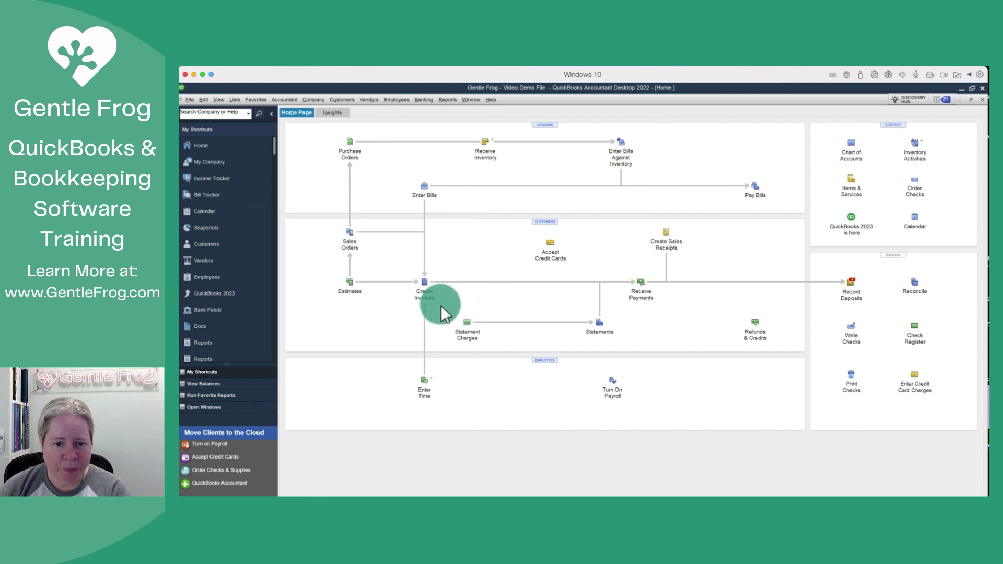
Step: Acknowledge the import, confirm Relay Demo Checking shows 3 pending transactions, and close Bank Feeds
click(645, 330)
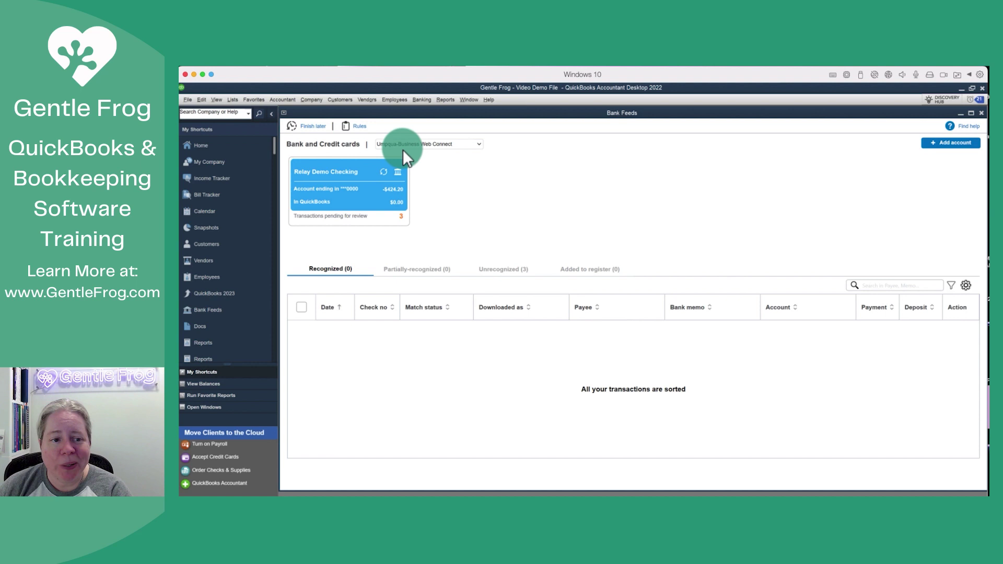
click(406, 145)
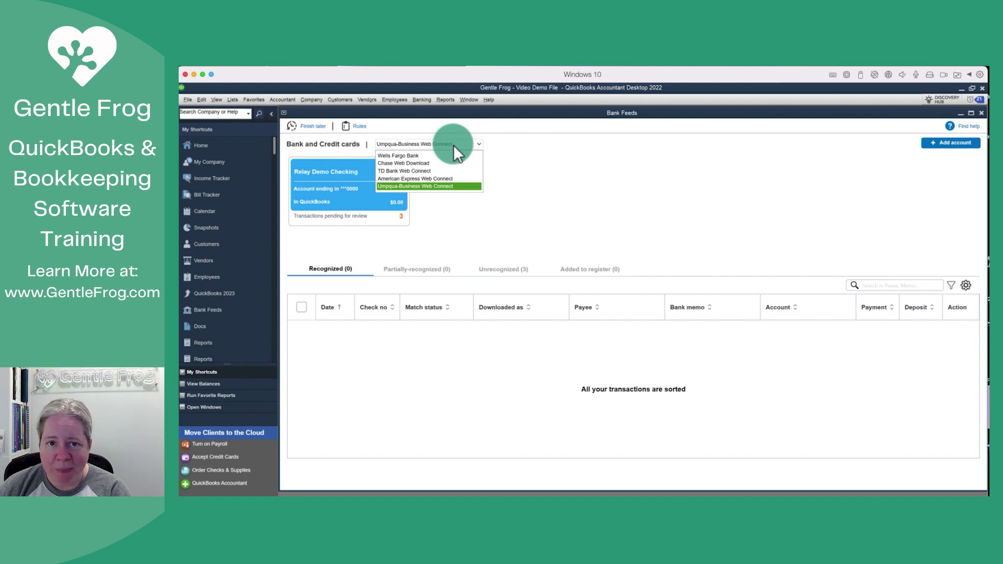
click(554, 185)
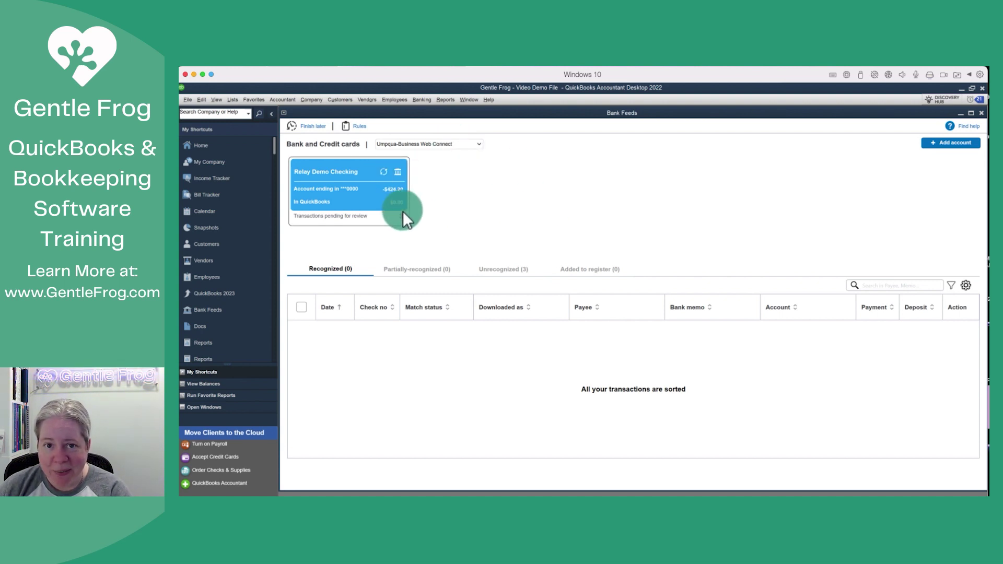
key(Escape)
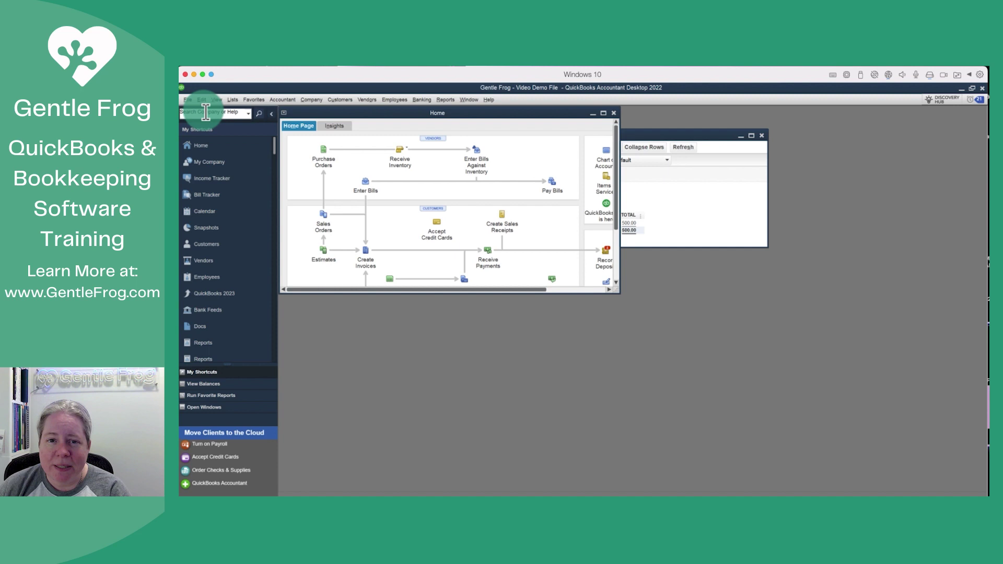
click(429, 100)
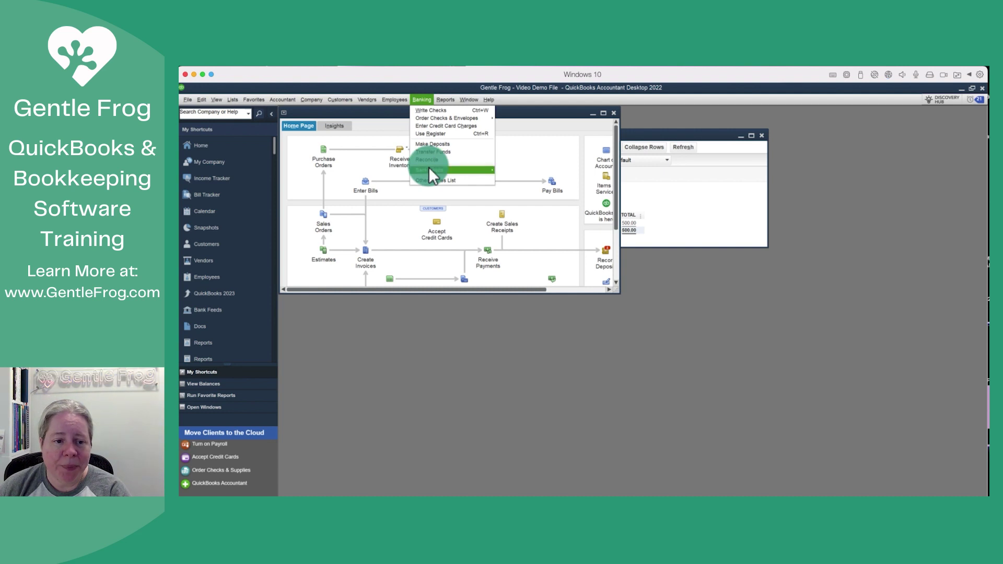
mouse_move(429, 168)
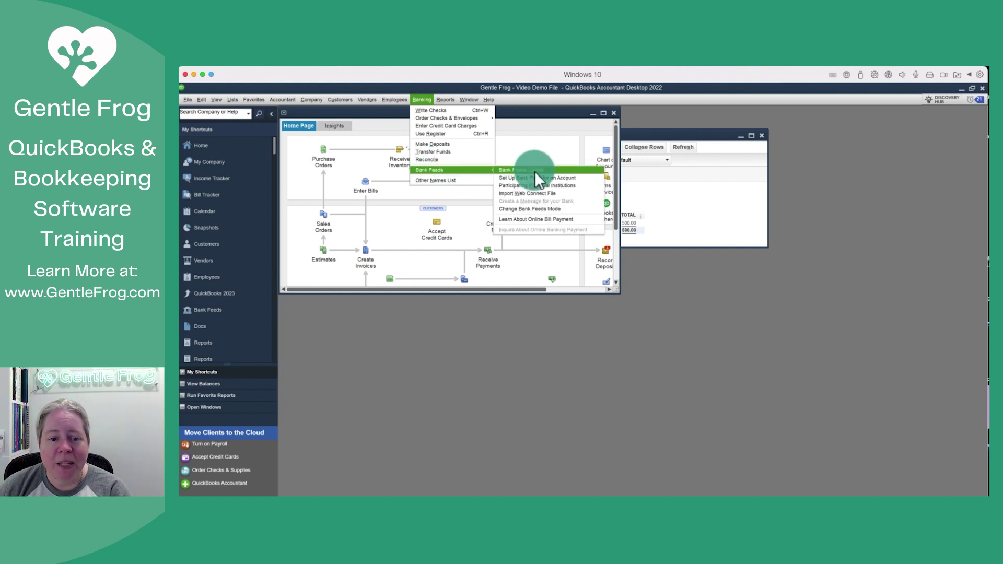
key(Down)
key(Down)
key(Down)
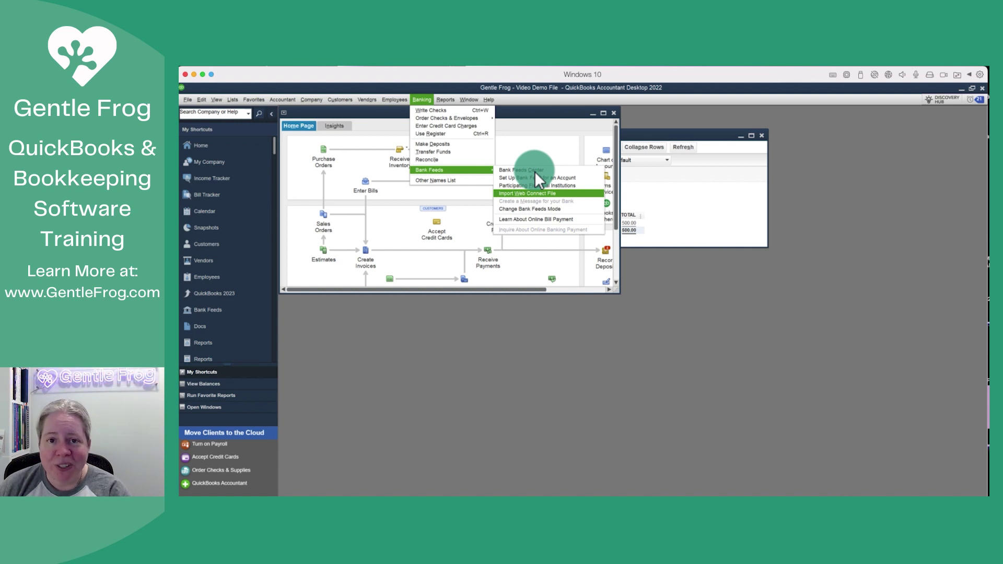
key(Escape)
key(Escape)
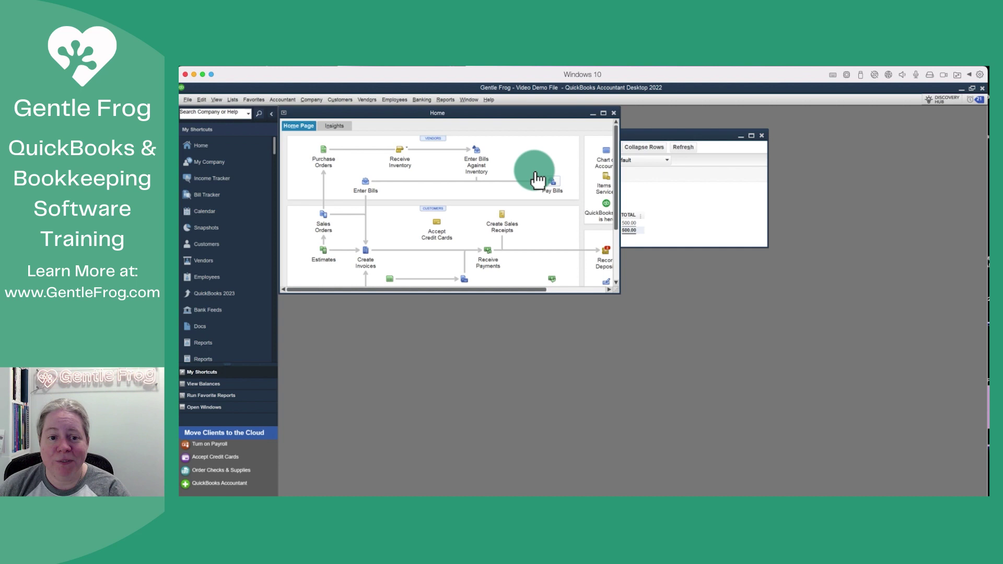